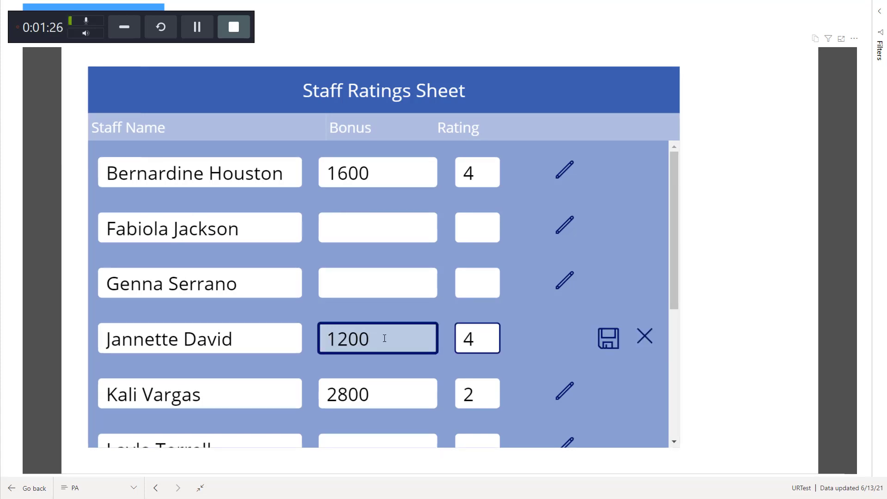
- Set the fourth listed staff member's bonus to 2000 and rating to 2, and save the row
{"action": "key", "text": "BackSpace"}
{"action": "key", "text": "BackSpace"}
{"action": "key", "text": "BackSpace"}
{"action": "key", "text": "BackSpace"}
{"action": "type", "text": "2000"}
{"action": "left_click", "coordinate": [481, 341]}
{"action": "key", "text": "BackSpace"}
{"action": "type", "text": "2"}
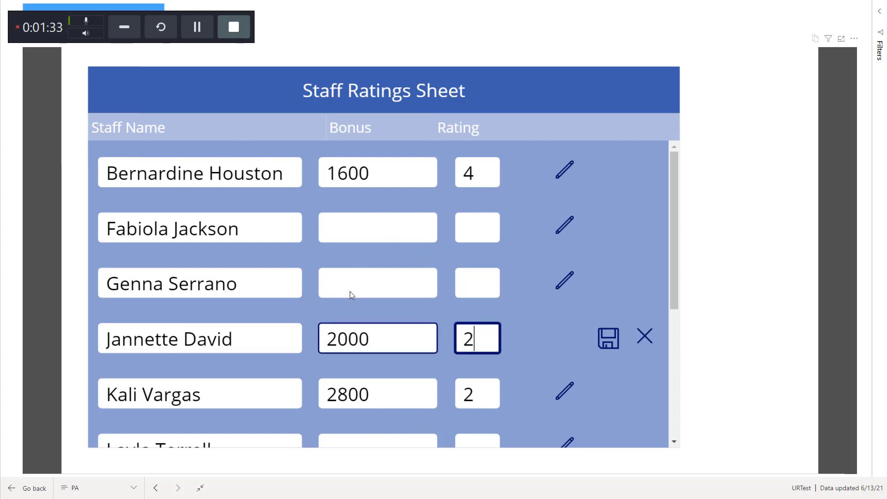
{"action": "left_click", "coordinate": [608, 340]}
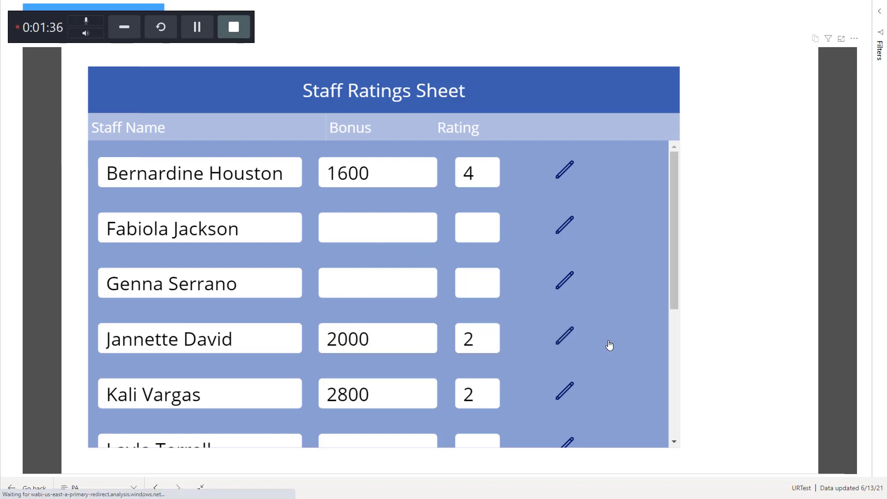
- Enter a bonus of 1000 and a rating of 4 for the third listed staff member and save the row
{"action": "left_click", "coordinate": [564, 280]}
{"action": "left_click", "coordinate": [383, 283]}
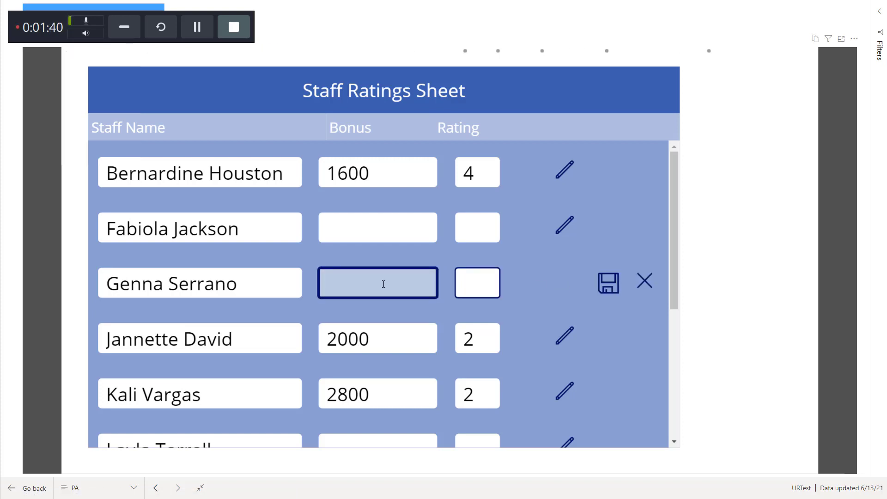
{"action": "type", "text": "1000"}
{"action": "left_click", "coordinate": [477, 283]}
{"action": "type", "text": "4"}
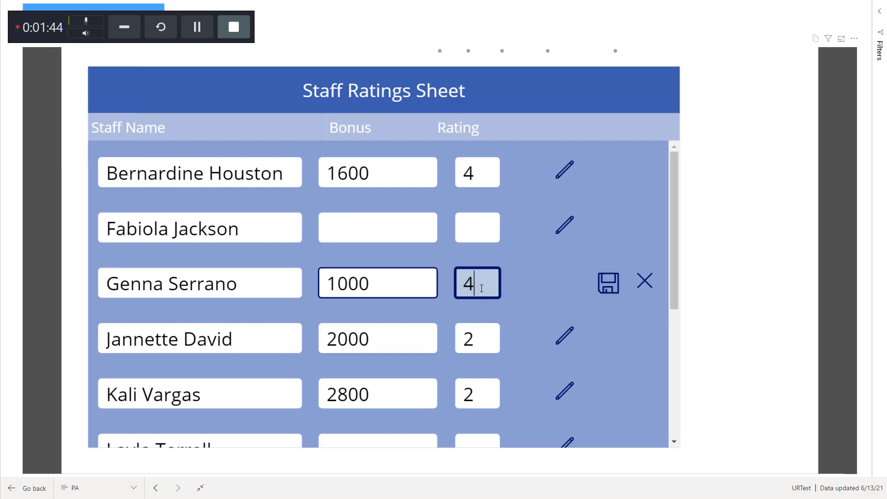
{"action": "left_click", "coordinate": [609, 283]}
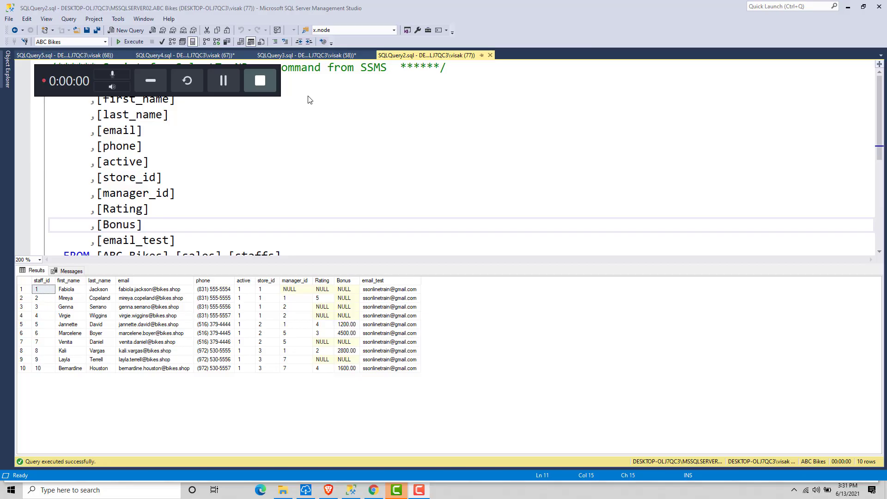
- Rerun the staffs query in SQL Server Management Studio and check the Rating and Bonus values of staff_id 3 and 5
{"action": "left_click", "coordinate": [132, 42]}
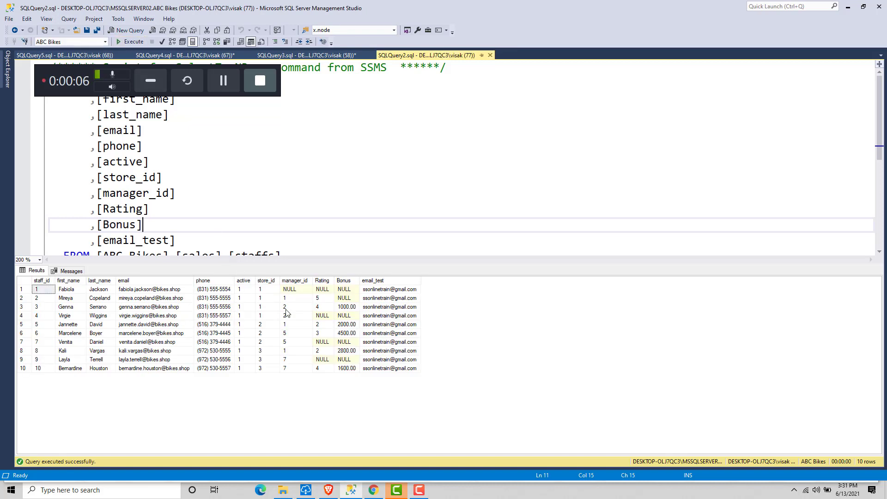
{"action": "left_click", "coordinate": [323, 308]}
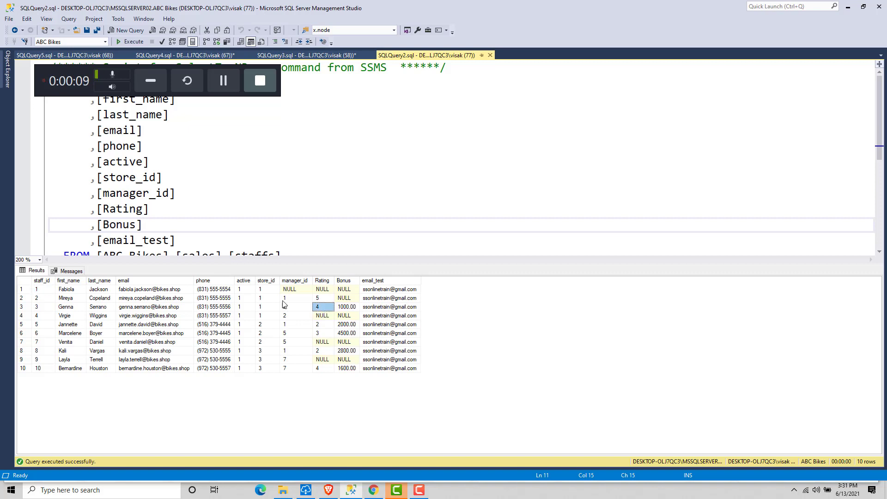
{"action": "left_click", "coordinate": [70, 308]}
{"action": "left_click", "coordinate": [347, 307]}
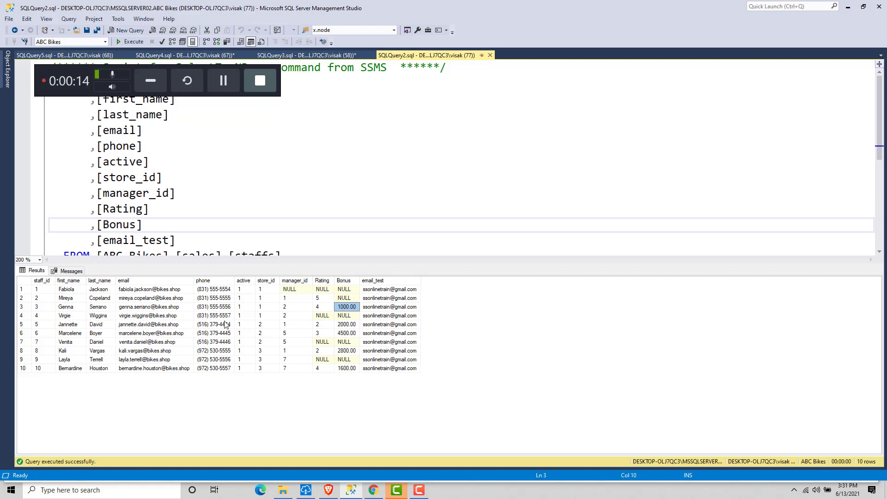
{"action": "left_click", "coordinate": [162, 328]}
{"action": "left_click", "coordinate": [347, 319]}
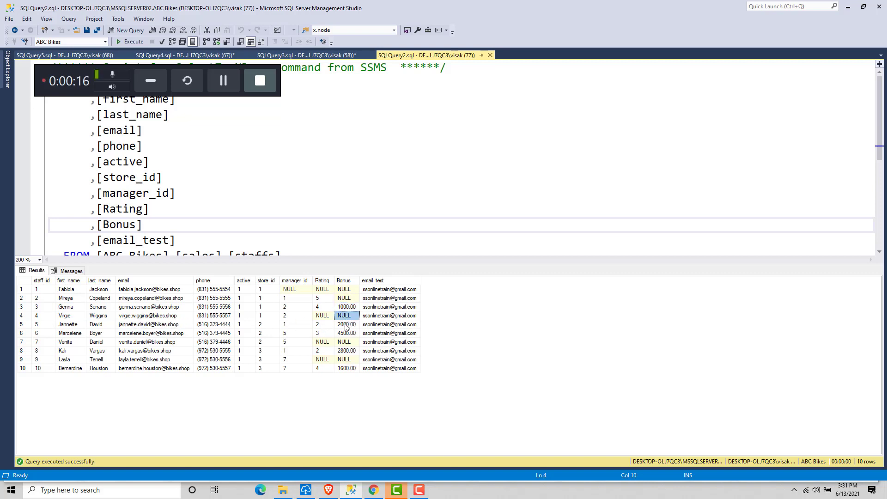
{"action": "left_click", "coordinate": [345, 326]}
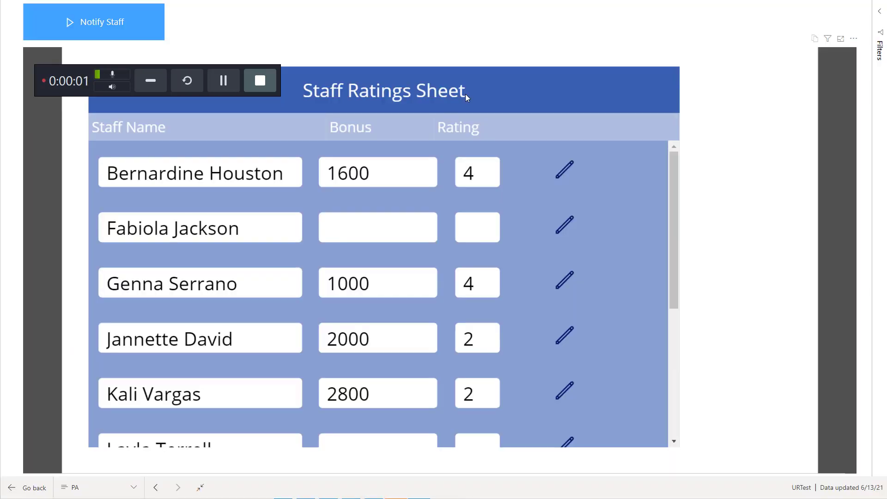
- Run the Notify Staff flow from the Power BI report and review the bonus revision emails in Gmail
{"action": "mouse_move", "coordinate": [196, 4]}
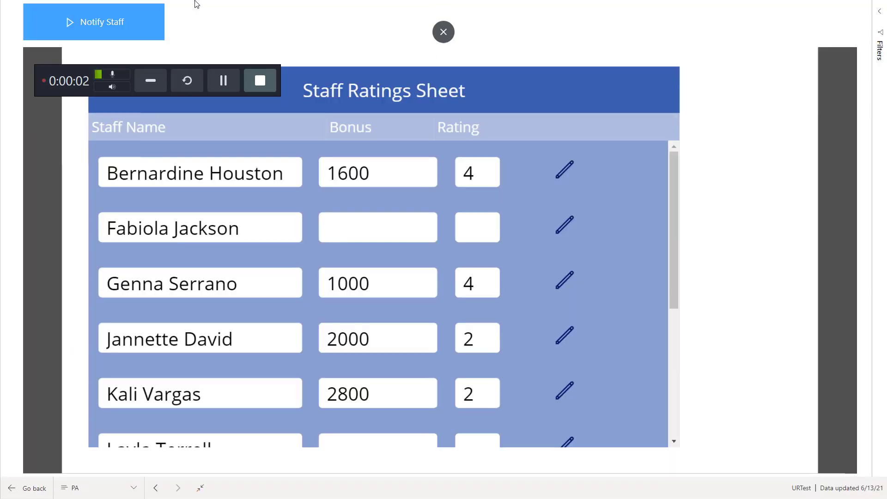
{"action": "left_click", "coordinate": [104, 21]}
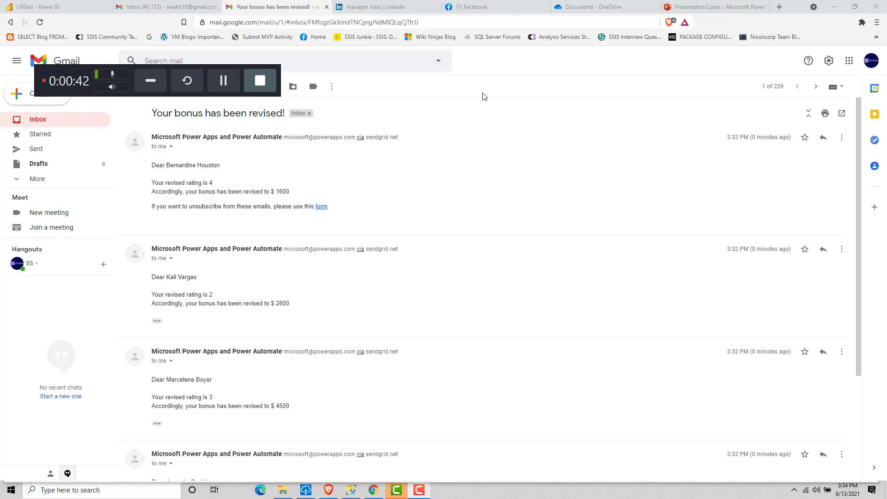
{"action": "left_click_drag", "start_coordinate": [860, 227], "coordinate": [847, 179]}
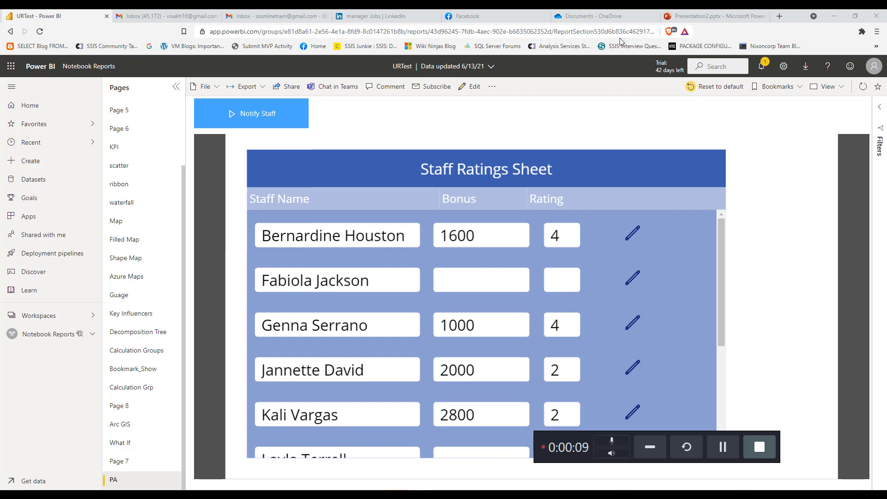
- Put the Power BI report in edit mode and open the Notify Staff button's email notification flow for editing
{"action": "left_click", "coordinate": [475, 90]}
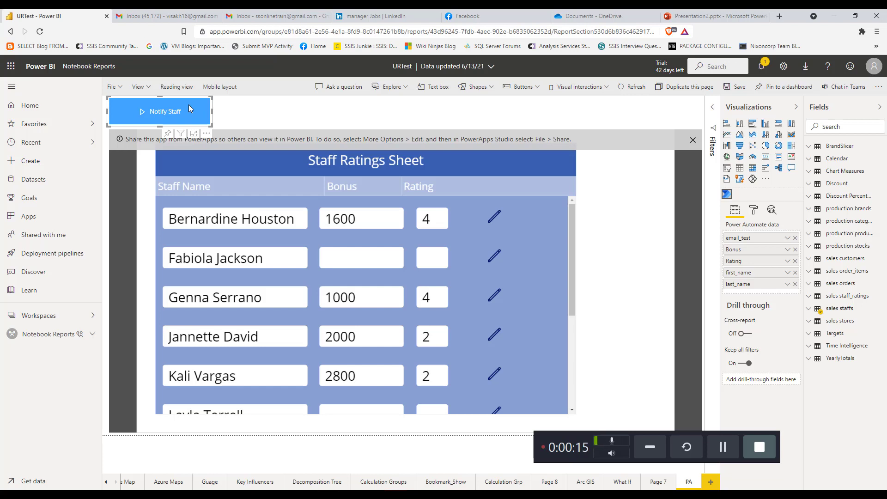
{"action": "left_click", "coordinate": [207, 135]}
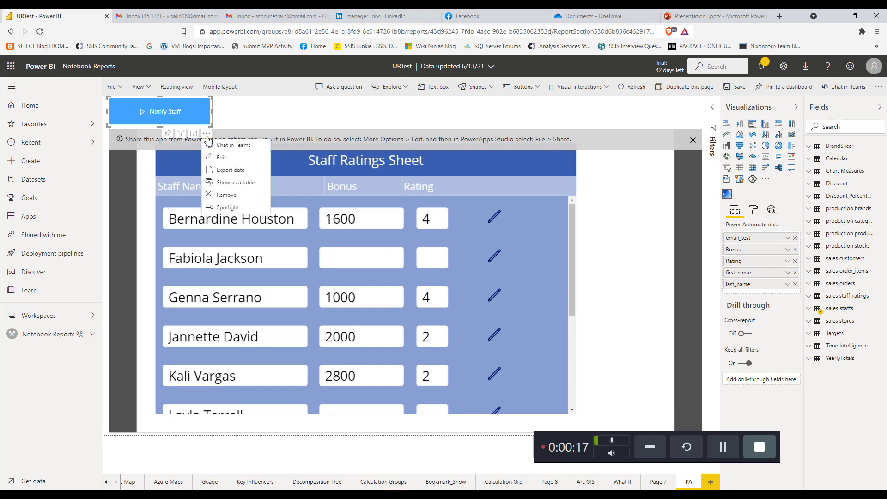
{"action": "left_click", "coordinate": [228, 159]}
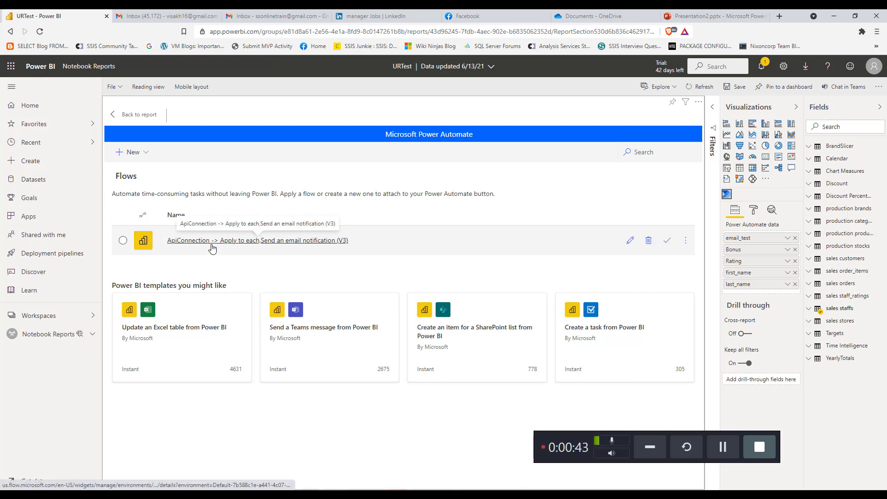
{"action": "left_click", "coordinate": [282, 241]}
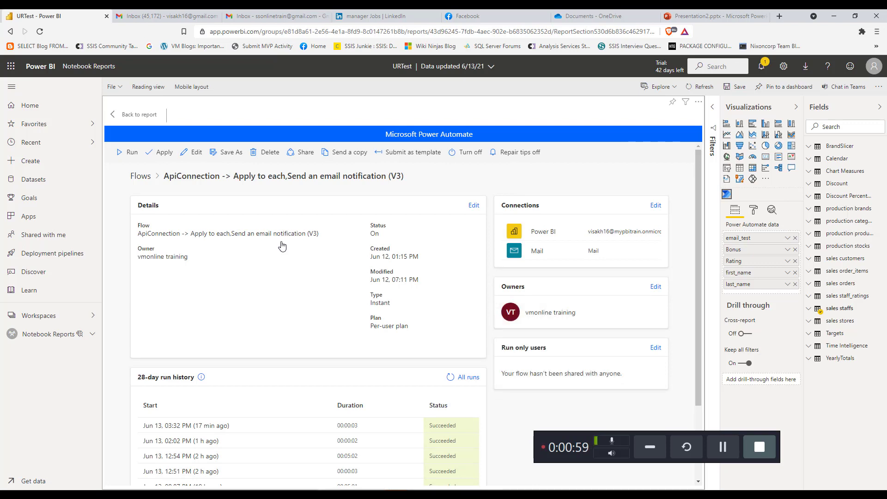
{"action": "left_click", "coordinate": [197, 154]}
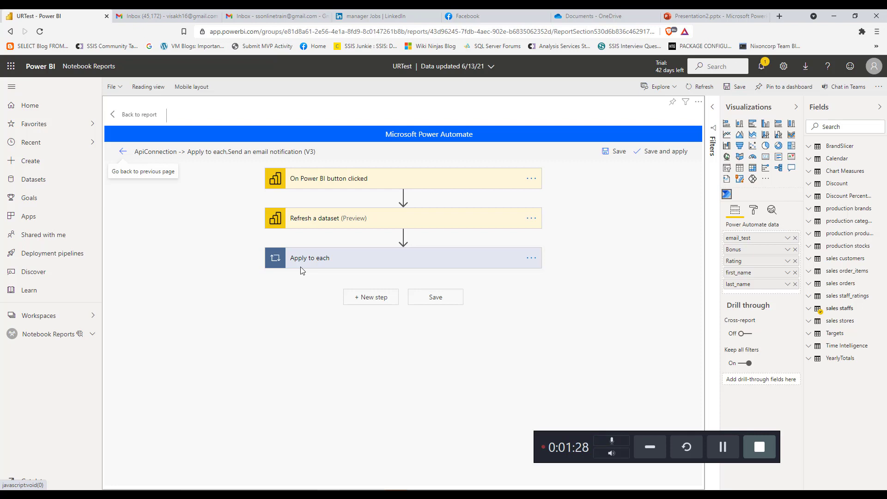
- Examine the flow's Refresh a dataset, Apply to each and Send an email notification (V3) settings, and return to the report
{"action": "left_click", "coordinate": [370, 222]}
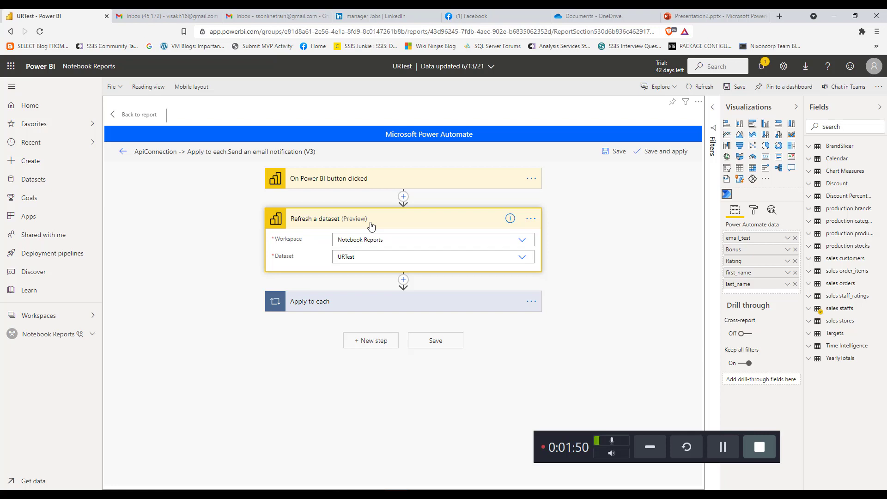
{"action": "left_click", "coordinate": [371, 224]}
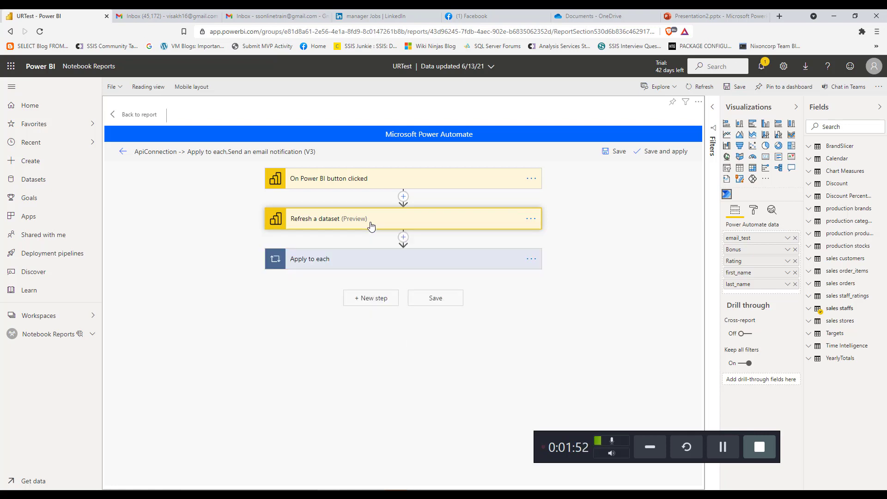
{"action": "left_click", "coordinate": [346, 259]}
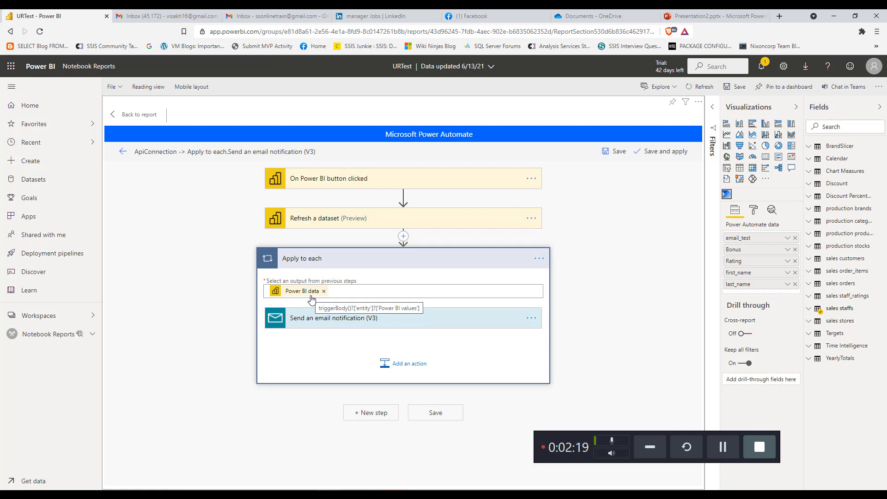
{"action": "left_click", "coordinate": [333, 326]}
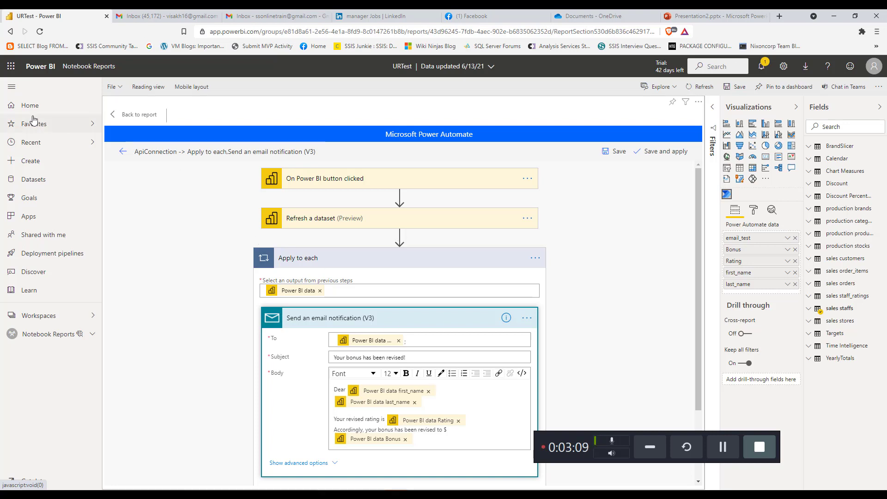
{"action": "left_click", "coordinate": [131, 115]}
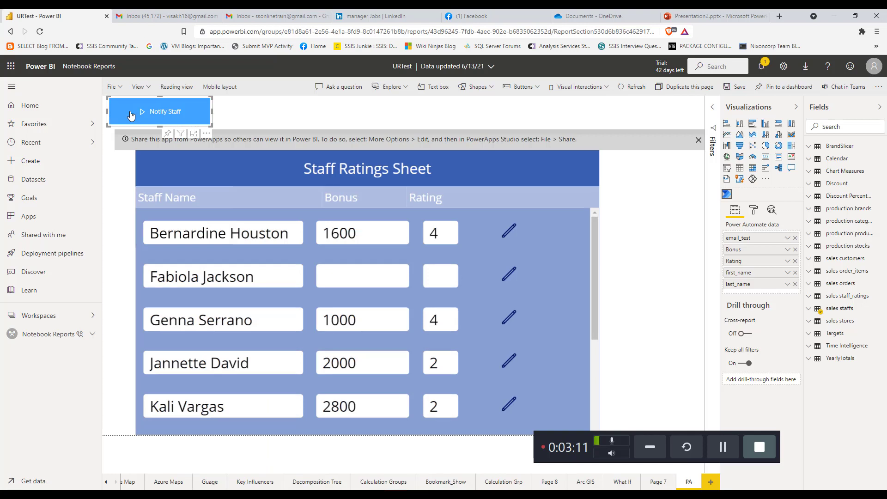
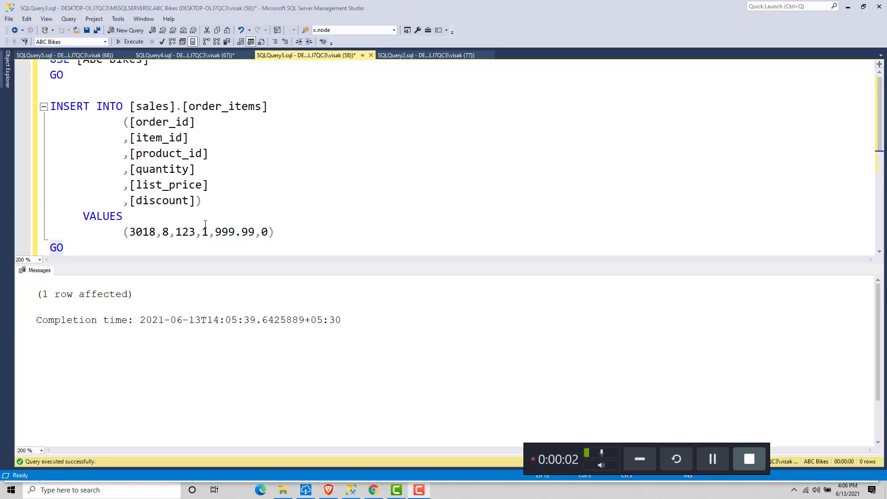
- Select the order_items INSERT statement in Management Studio, and refresh the URTest dataset in Power BI's Notebook Reports workspace
{"action": "left_click_drag", "start_coordinate": [274, 232], "coordinate": [33, 106]}
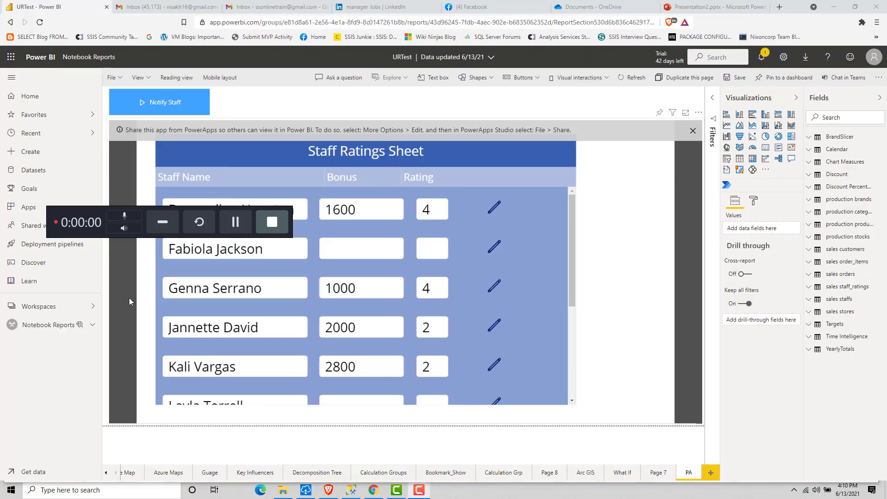
{"action": "left_click", "coordinate": [72, 324]}
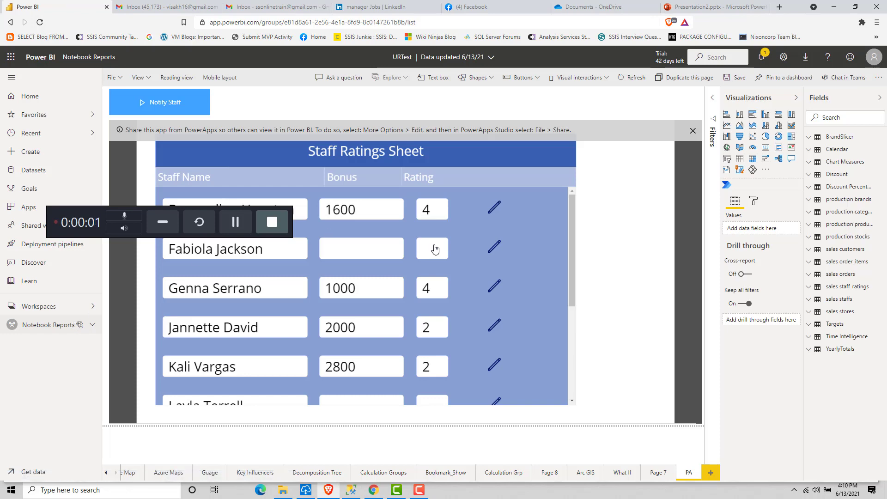
{"action": "scroll", "coordinate": [878, 423], "scroll_direction": "down", "scroll_amount": 5}
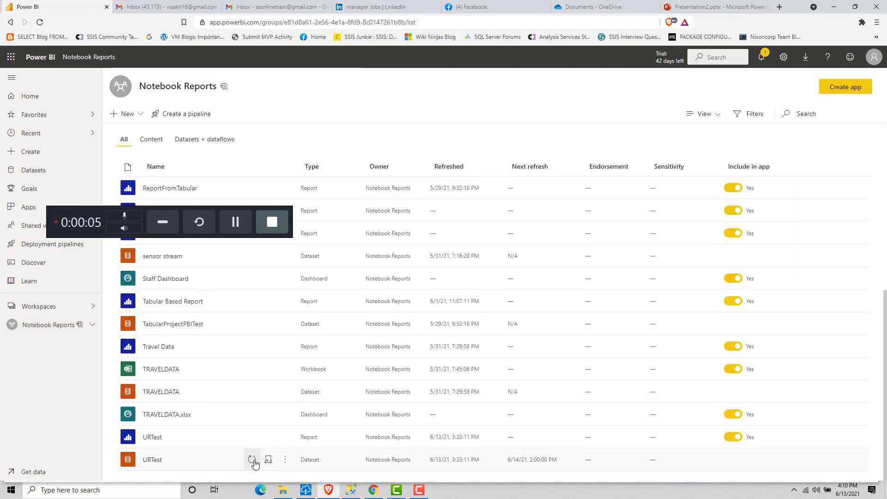
{"action": "left_click", "coordinate": [252, 459]}
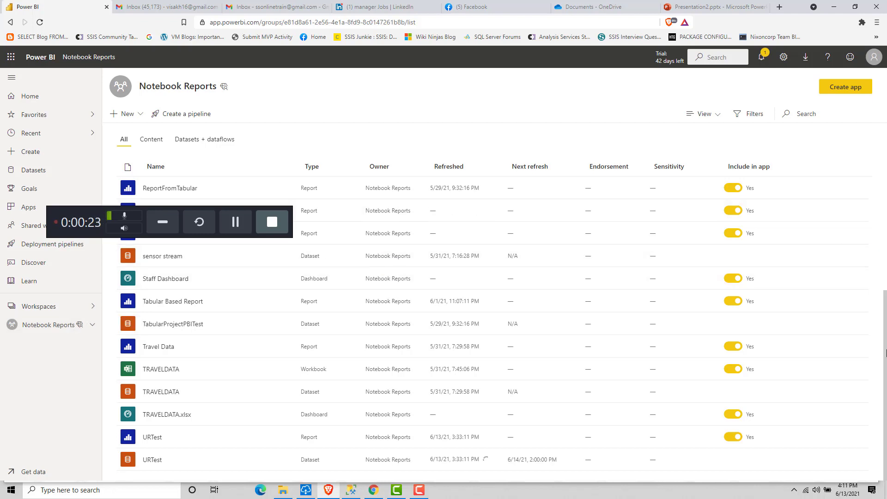
- Open the ABC Bikes Birds Eye View dashboard and view the notifications for the Revenue, SalesTarget tile
{"action": "left_click_drag", "start_coordinate": [885, 343], "coordinate": [885, 206]}
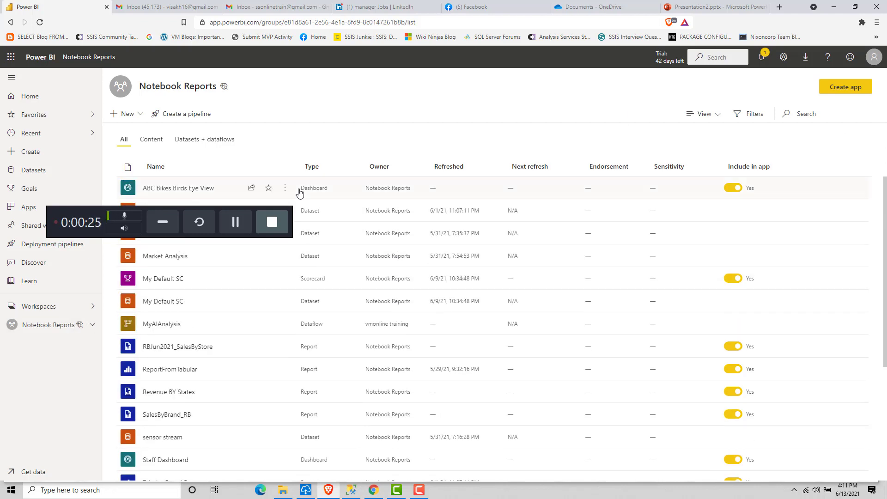
{"action": "left_click", "coordinate": [178, 189]}
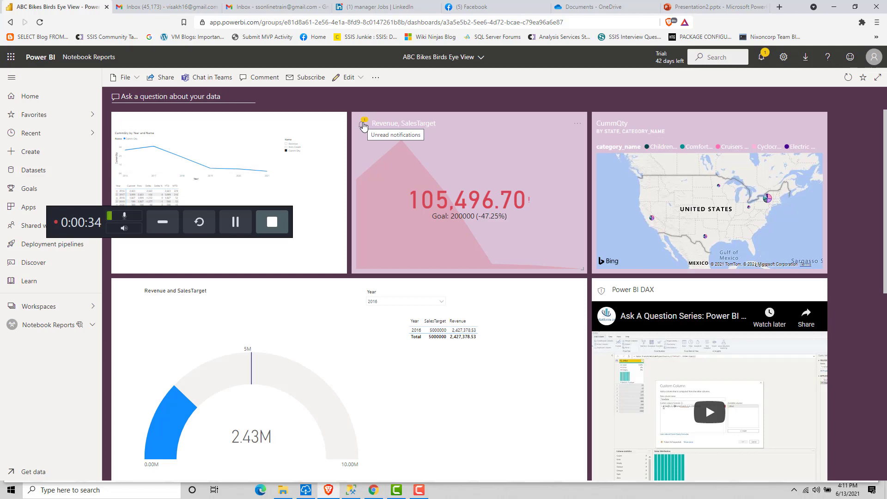
{"action": "left_click", "coordinate": [363, 125]}
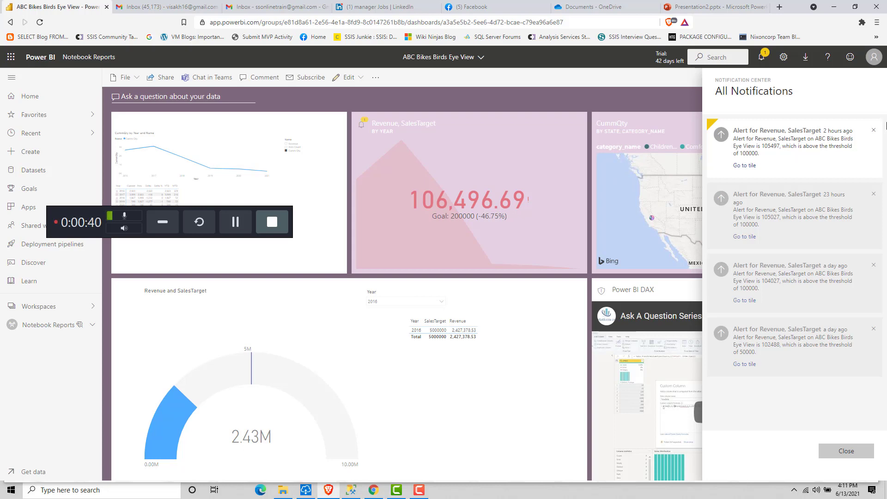
{"action": "left_click", "coordinate": [491, 173]}
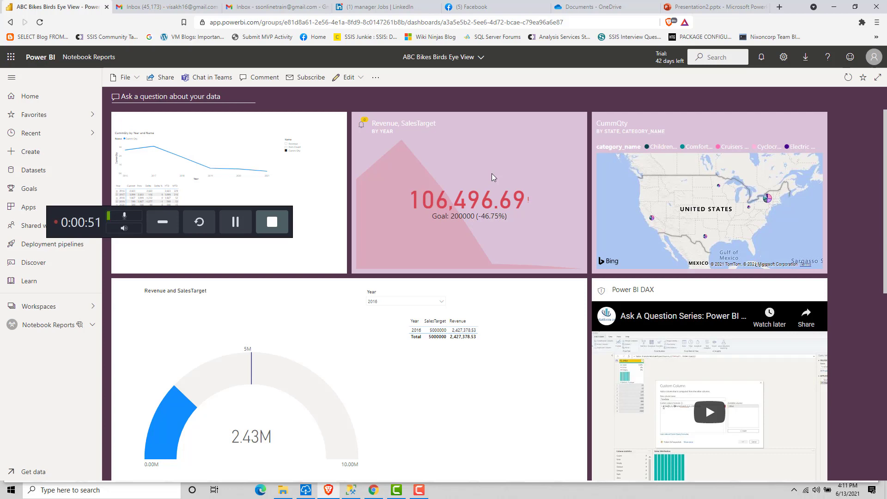
- Switch to Gmail, open the Alert for Revenue, SalesTarget email and show the newly arrived message
{"action": "left_click", "coordinate": [162, 4]}
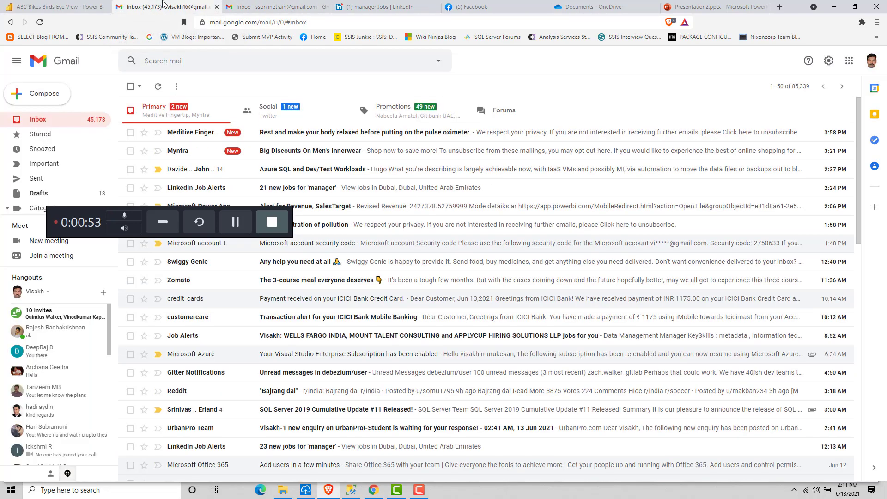
{"action": "left_click", "coordinate": [324, 213]}
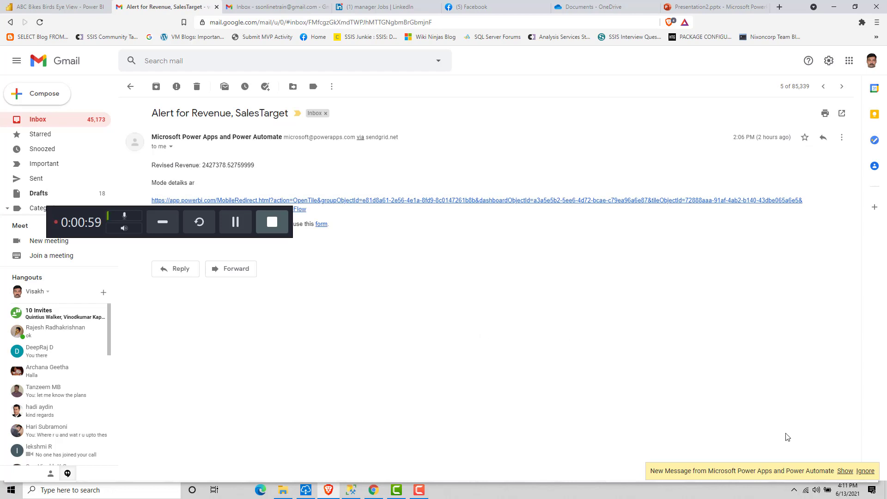
{"action": "left_click", "coordinate": [844, 471]}
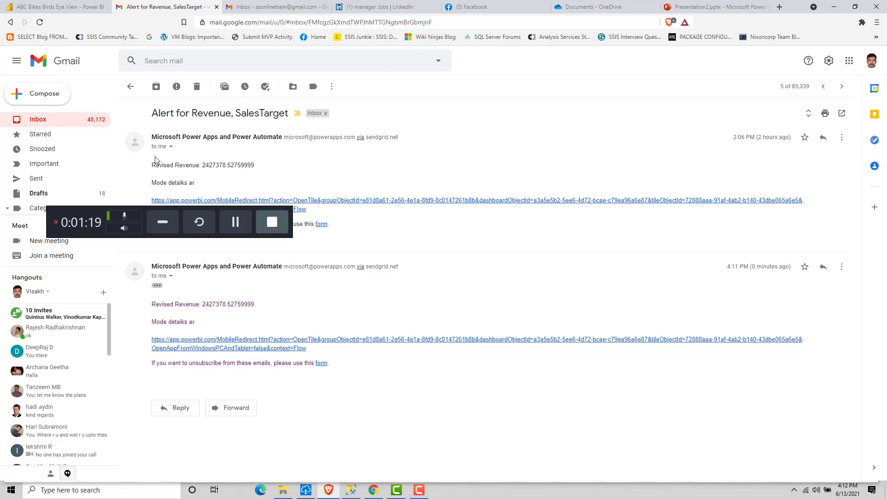
- Switch to the Power BI dashboard, open alert management for the Revenue, SalesTarget tile, and follow its link to Microsoft Power Automate
{"action": "left_click", "coordinate": [61, 6]}
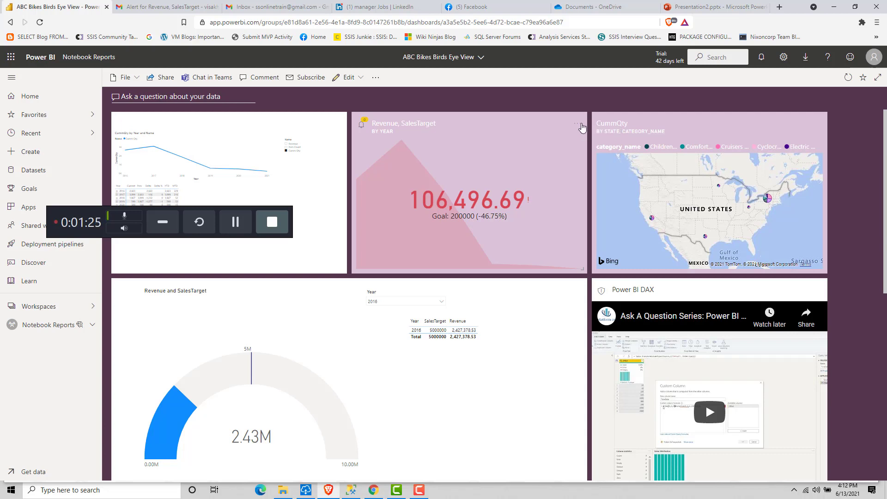
{"action": "left_click", "coordinate": [577, 125]}
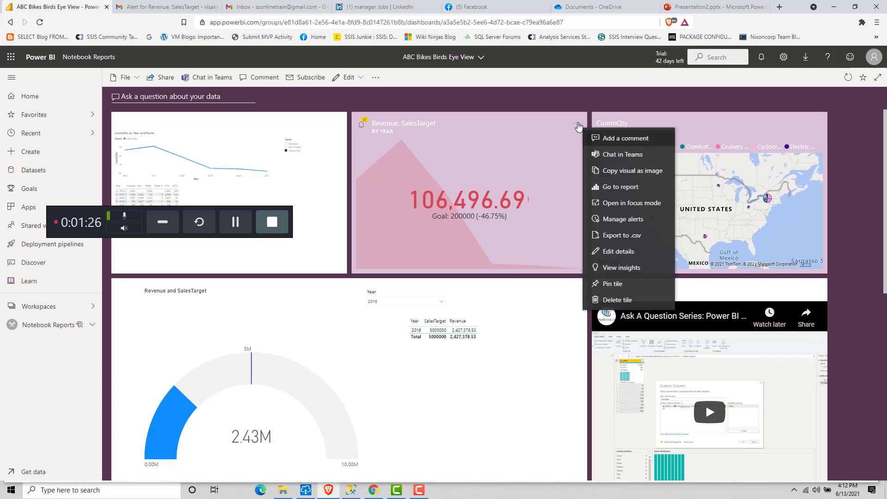
{"action": "left_click", "coordinate": [608, 220]}
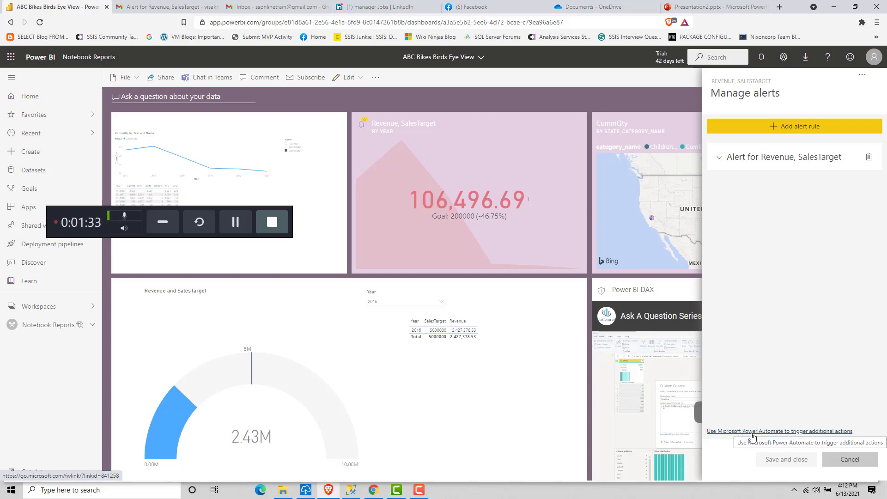
{"action": "left_click", "coordinate": [772, 433]}
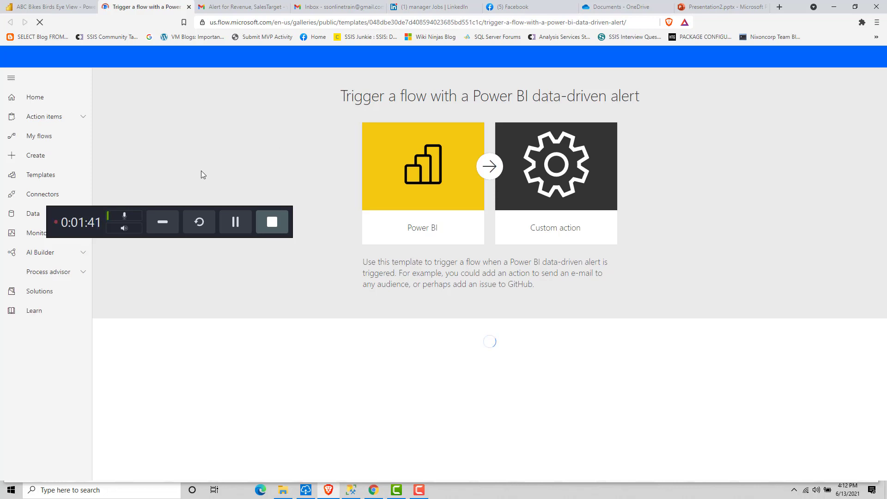
- Open the Trigger a flow with a Power BI data-driven alert flow for editing and expand its Send an email notification (V3) action
{"action": "left_click", "coordinate": [56, 135]}
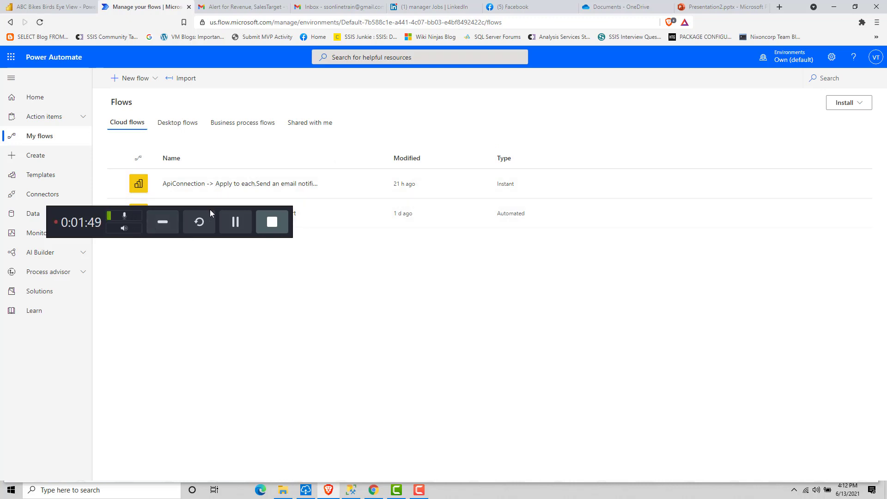
{"action": "left_click_drag", "start_coordinate": [217, 207], "coordinate": [212, 334]}
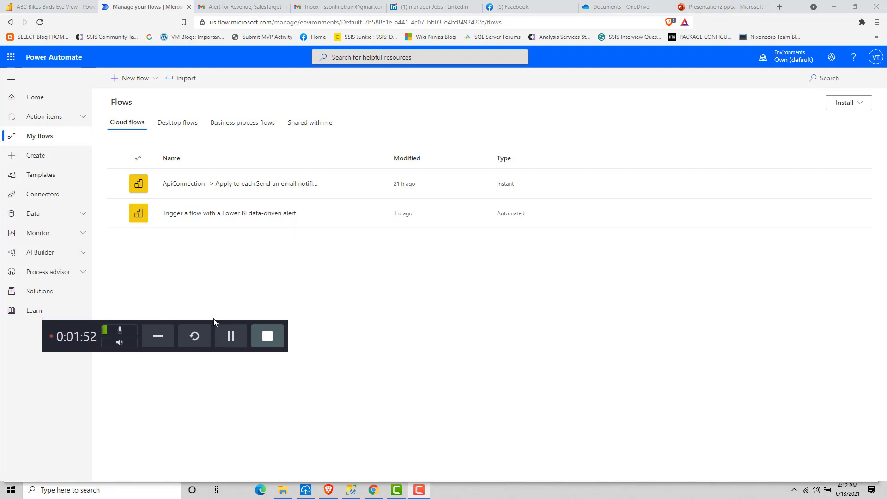
{"action": "left_click", "coordinate": [235, 213]}
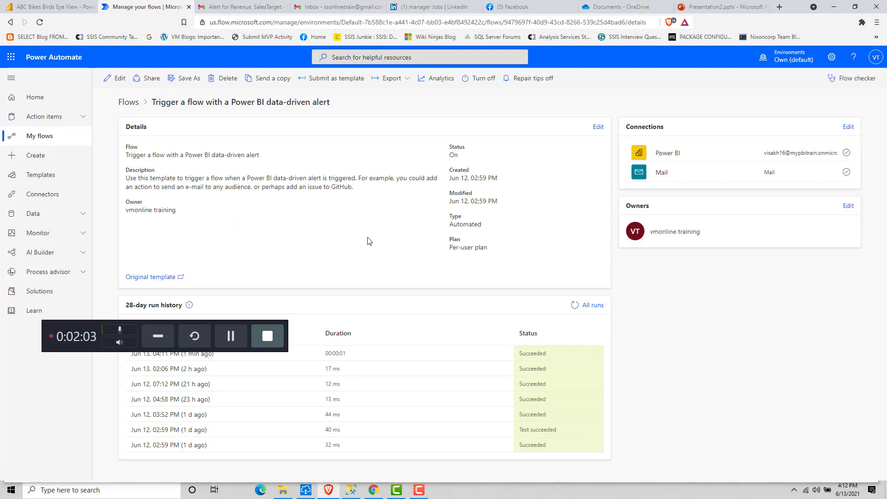
{"action": "left_click", "coordinate": [101, 84]}
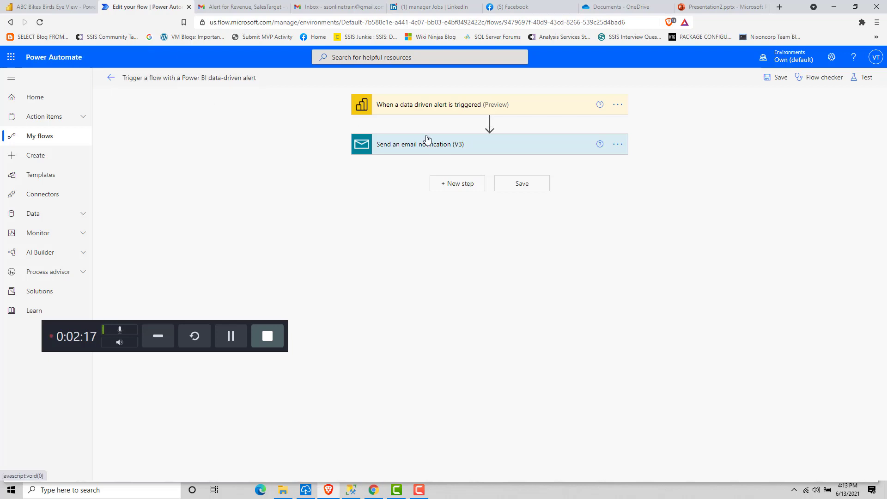
{"action": "left_click", "coordinate": [428, 149]}
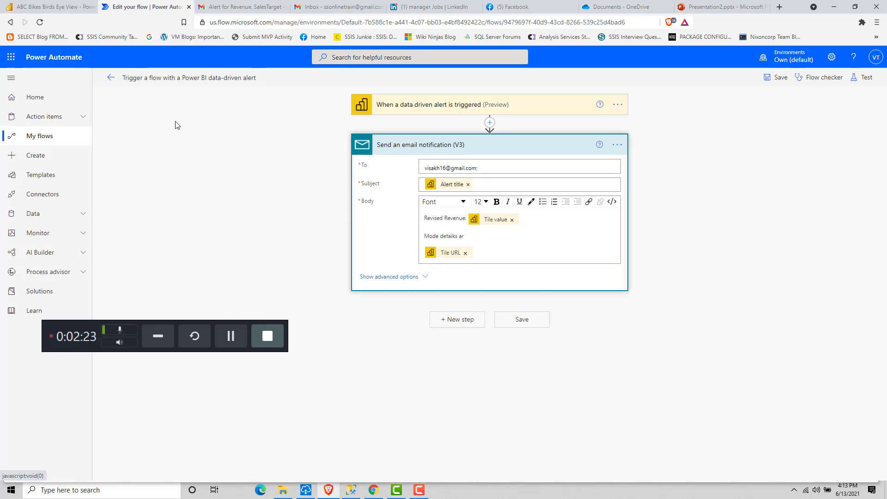
- Review the Alert for Revenue, SalesTarget email in Gmail and return to the ABC Bikes Birds Eye View dashboard in Power BI
{"action": "left_click", "coordinate": [69, 6]}
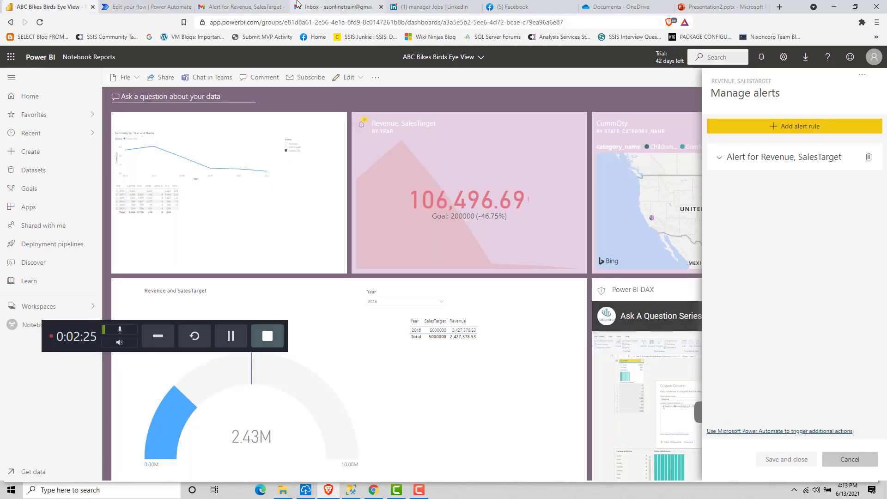
{"action": "left_click", "coordinate": [249, 7]}
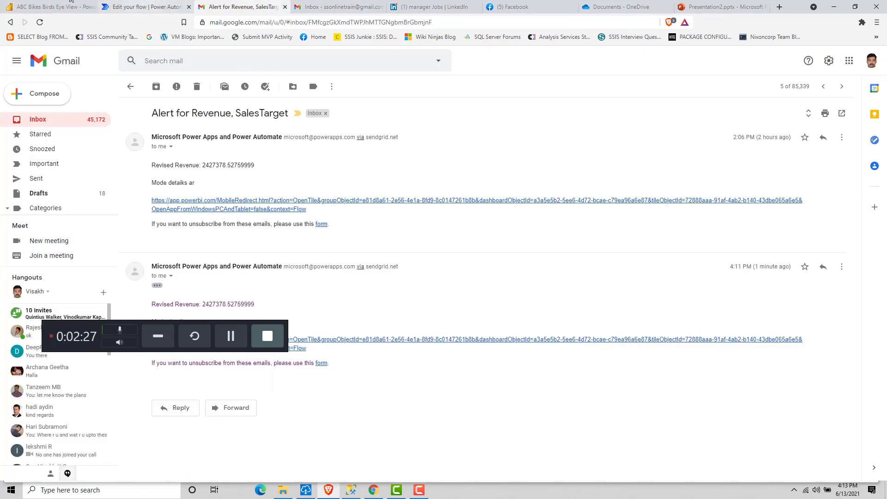
{"action": "left_click", "coordinate": [54, 5]}
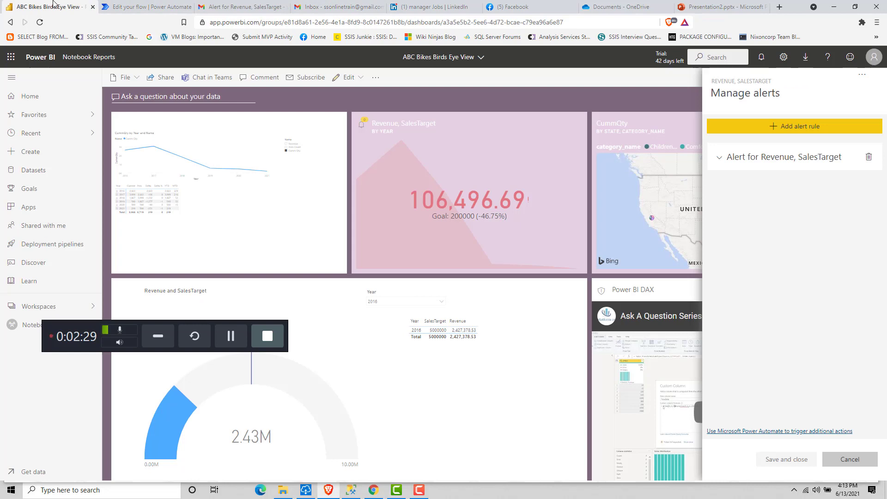